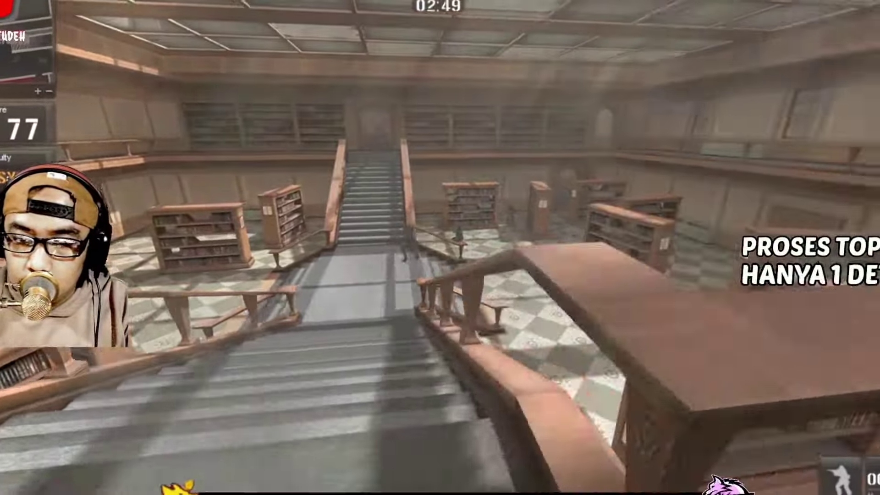
click(440, 248)
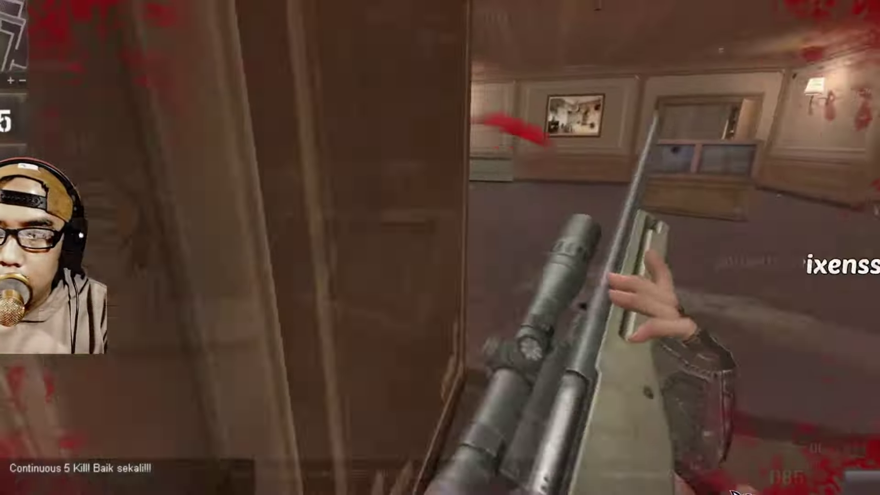
key(w)
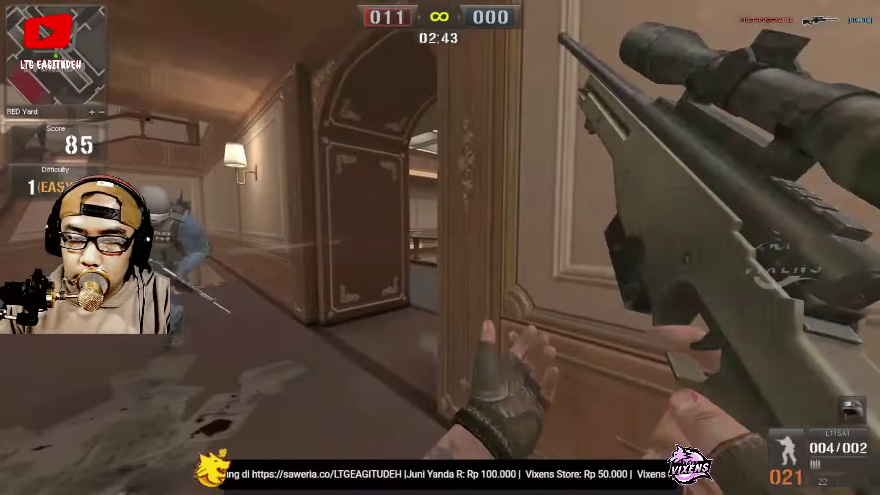
right_click(440, 248)
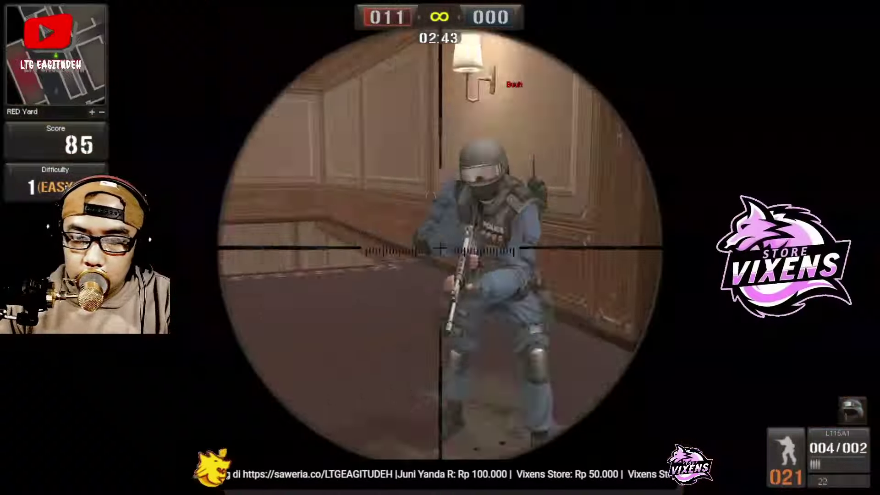
click(440, 247)
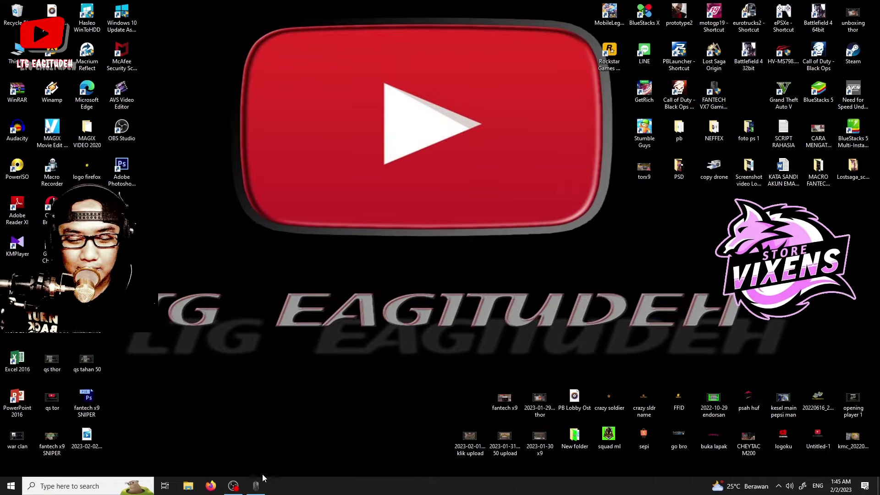
Step: Bring up the Fantech Thor X9 mouse software and create a new macro named "qs tahan 50%" in the advanced settings
click(257, 485)
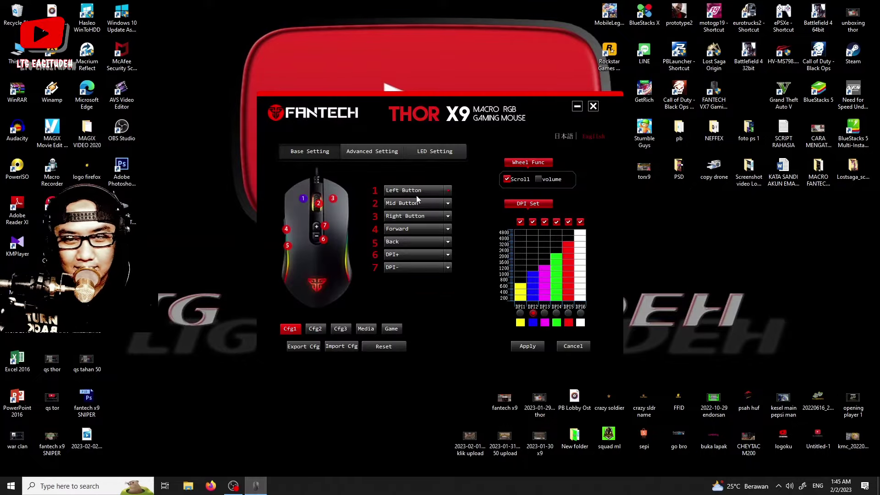
drag(413, 95, 395, 86)
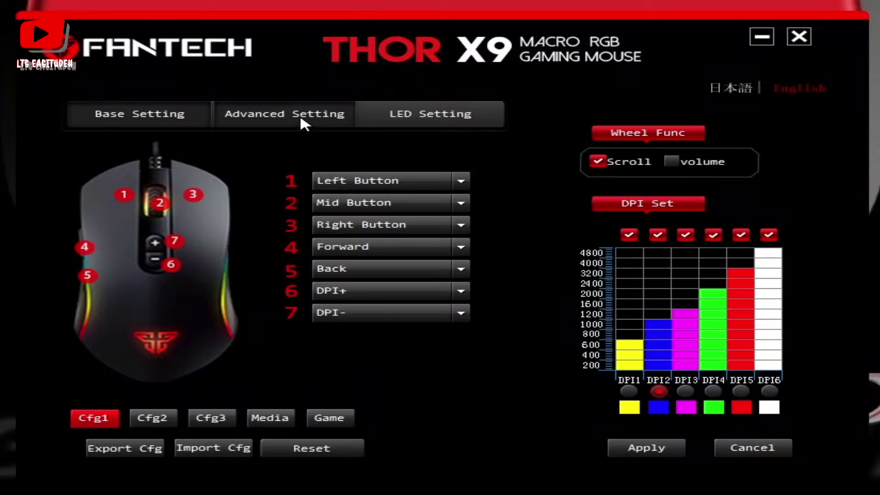
click(304, 121)
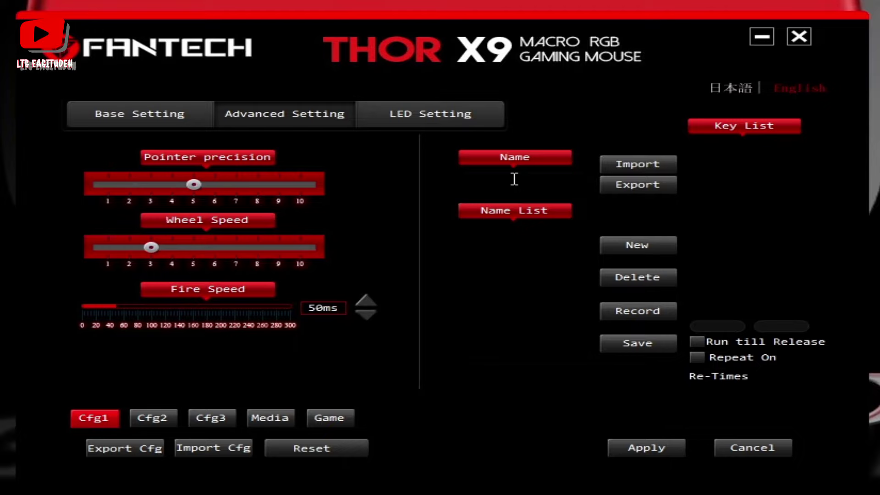
text(qs tahan 50%)
click(664, 248)
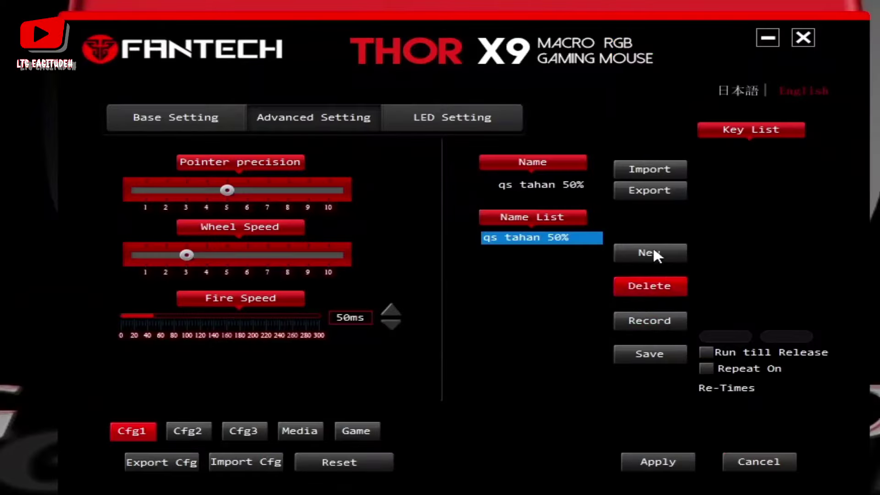
Step: Record the key sequence 3, 1, 3, 1 for the macro "qs tahan 50%" and stop the recording
click(664, 329)
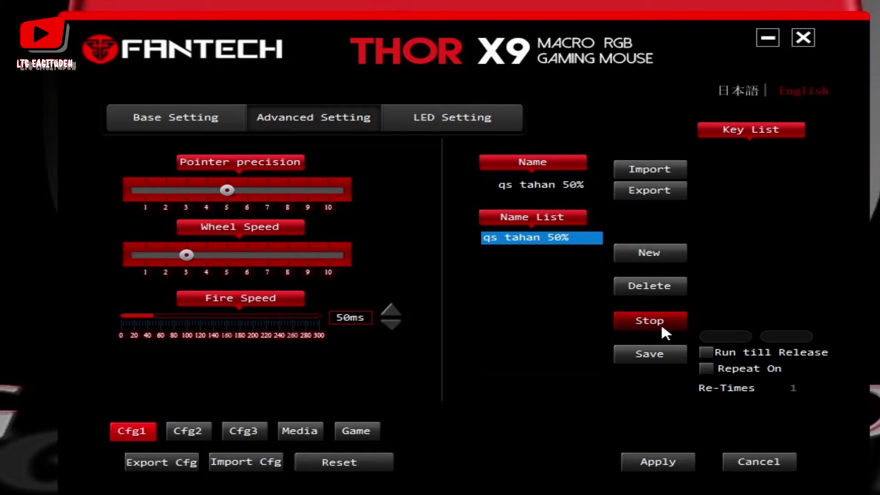
key(3)
key(1)
key(3)
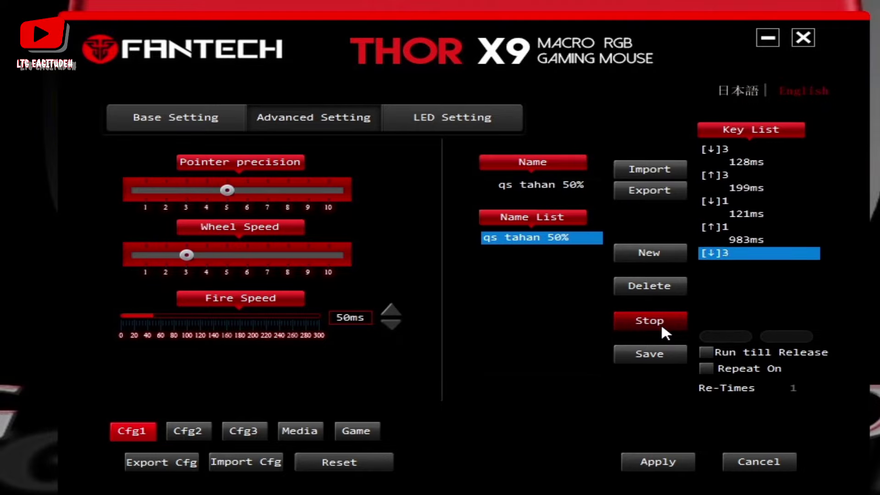
key(1)
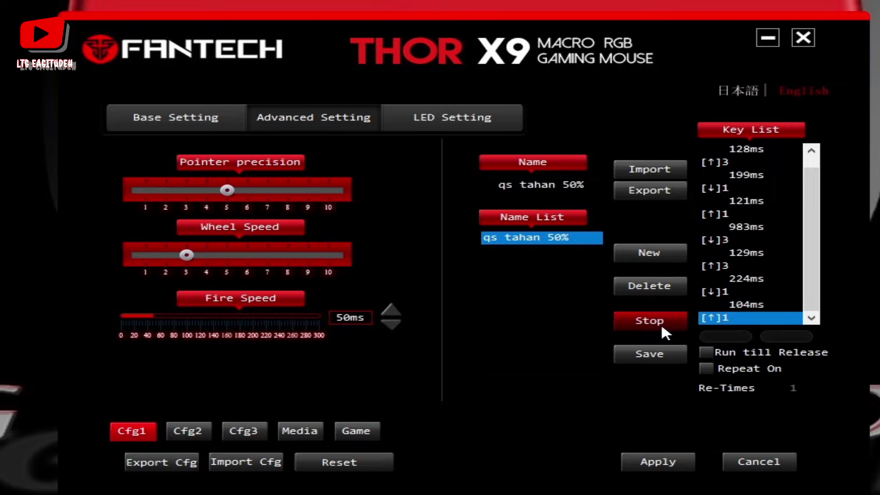
click(661, 322)
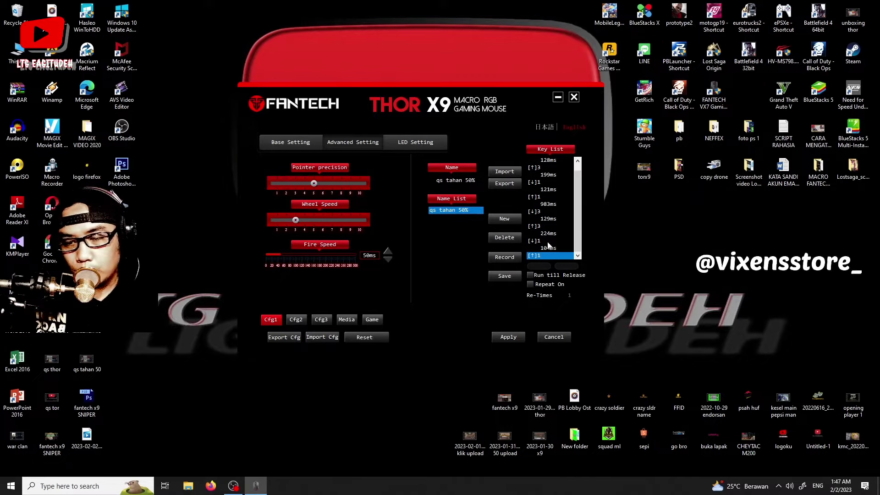
Step: Insert a left mouse button down event before the first 3 key-down in the macro's key list
scroll(562, 211, up, 1)
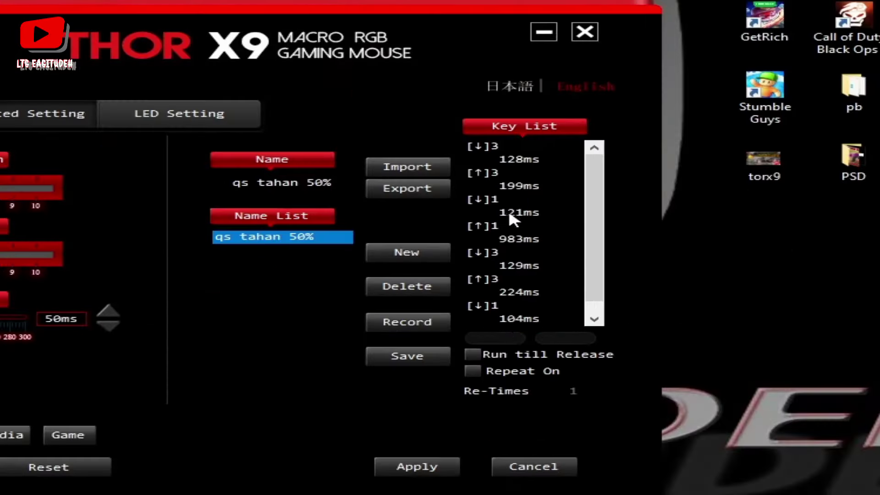
click(552, 252)
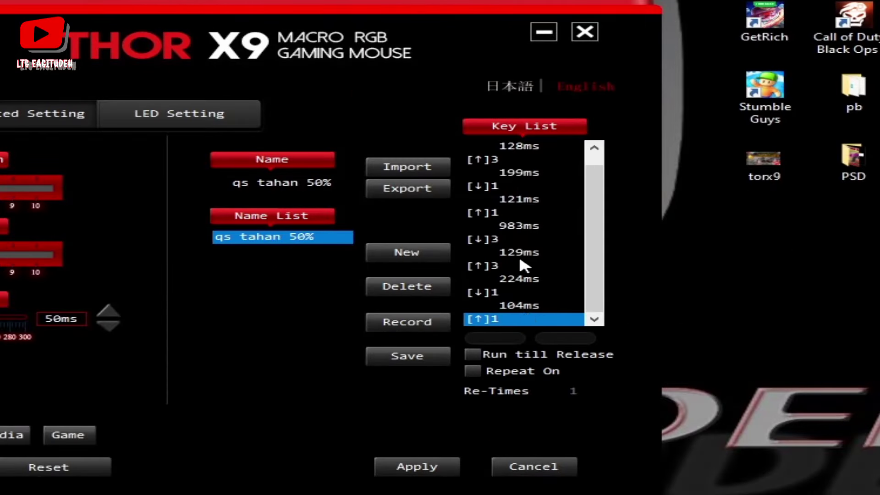
scroll(523, 265, up, 1)
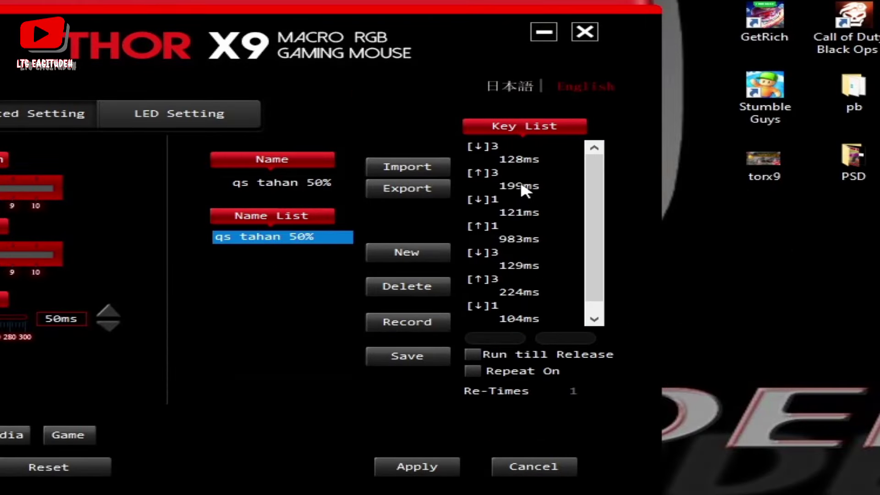
click(492, 153)
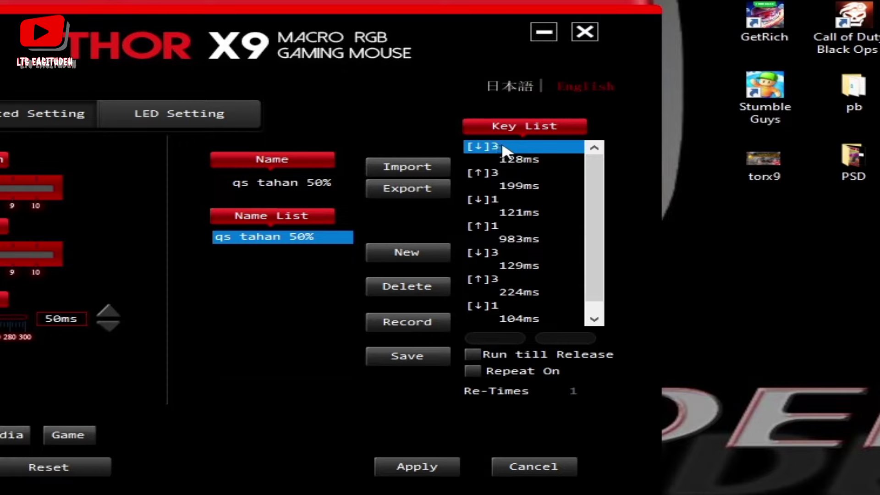
right_click(509, 148)
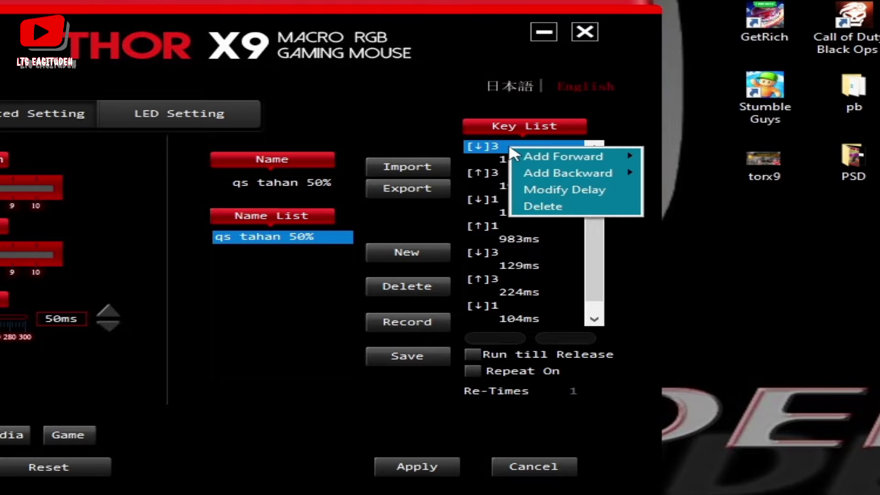
mouse_move(541, 158)
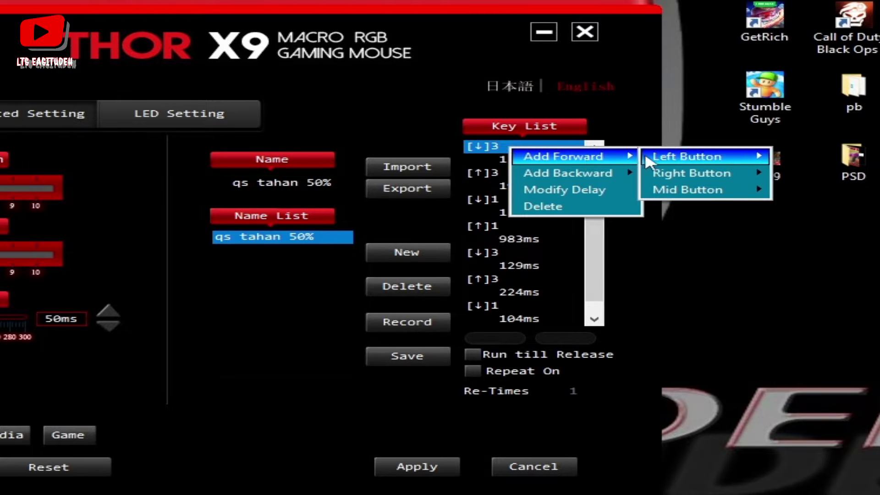
mouse_move(674, 158)
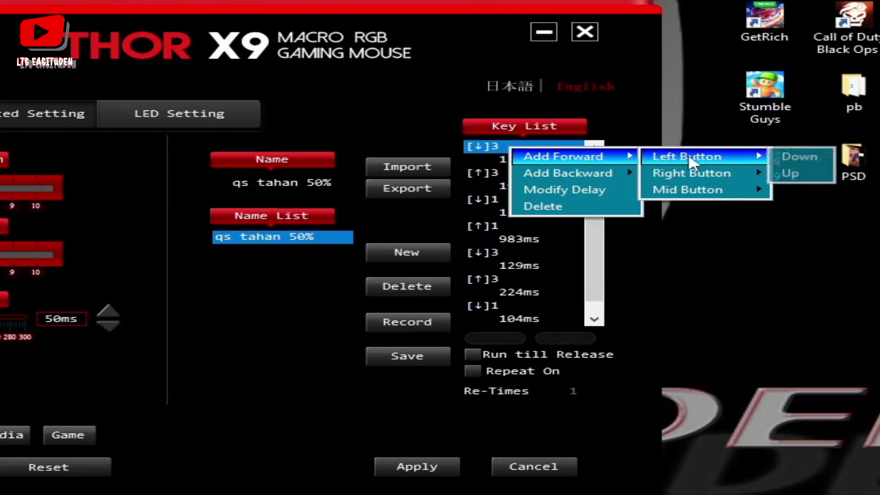
click(792, 158)
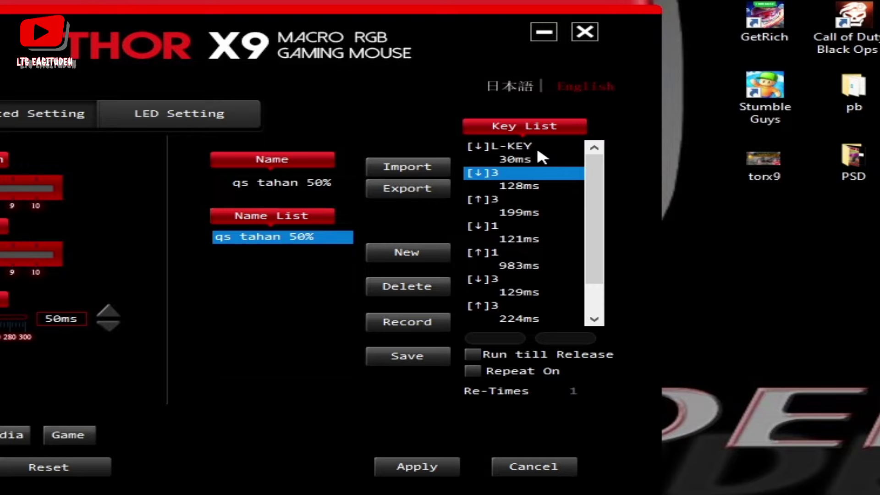
Step: Insert a right mouse button down event before the left button down event at the start of the macro
click(512, 147)
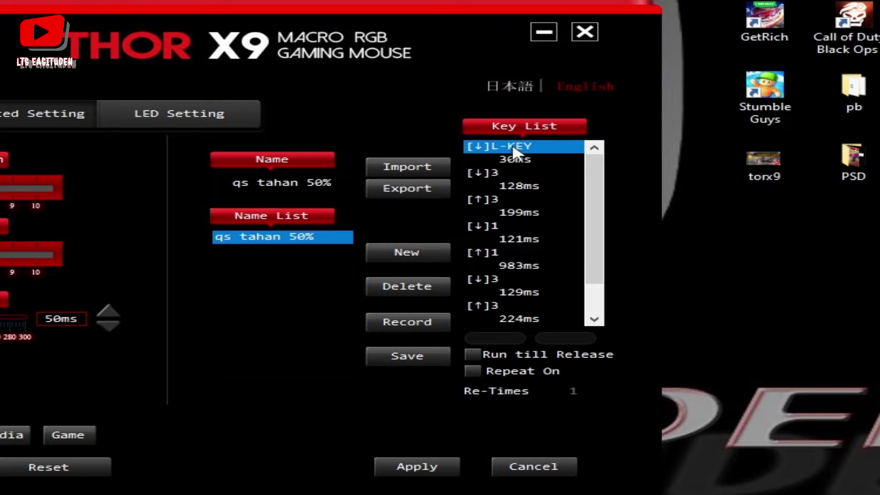
right_click(515, 151)
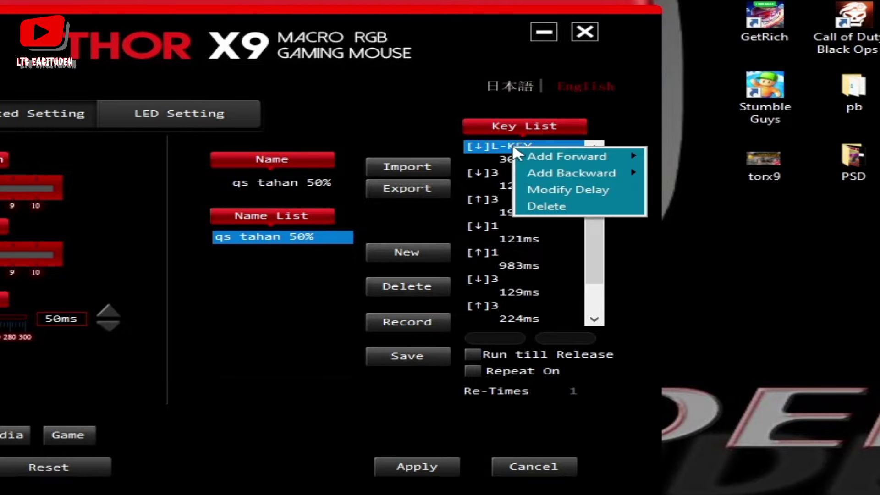
mouse_move(584, 157)
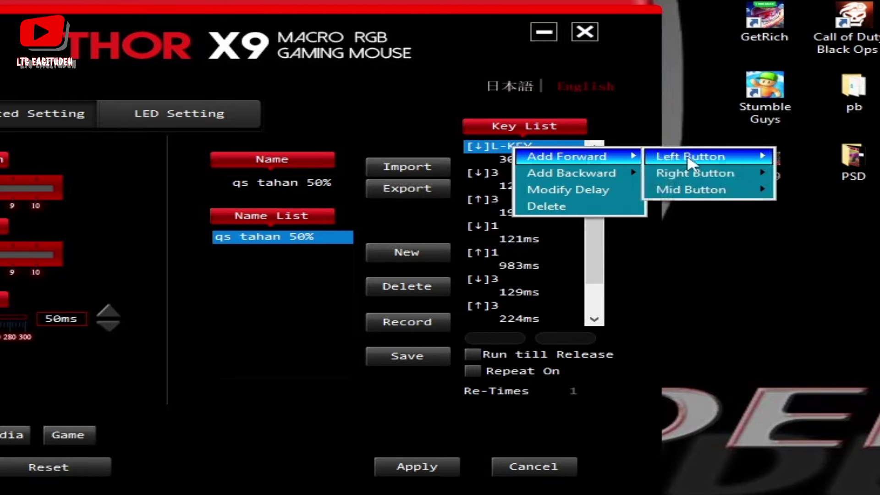
mouse_move(722, 173)
click(786, 174)
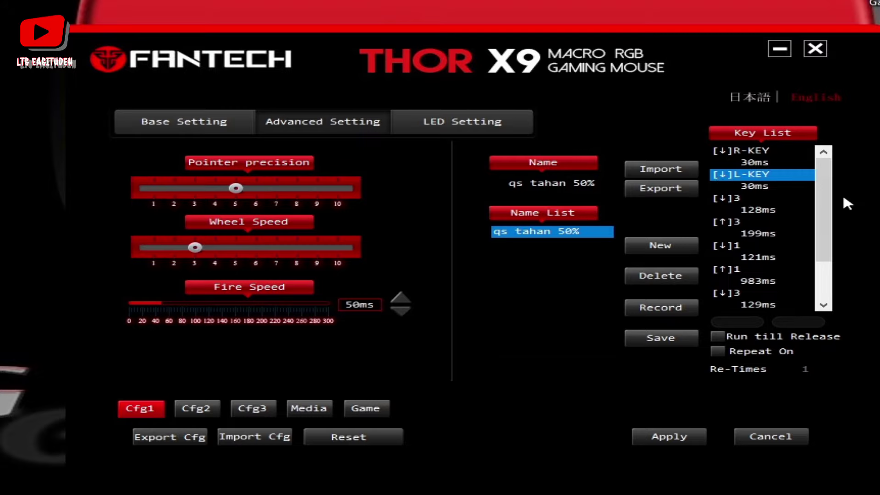
Step: Delete the first 3 key release and the first 1 key release from the macro's key list
scroll(824, 196, down, 1)
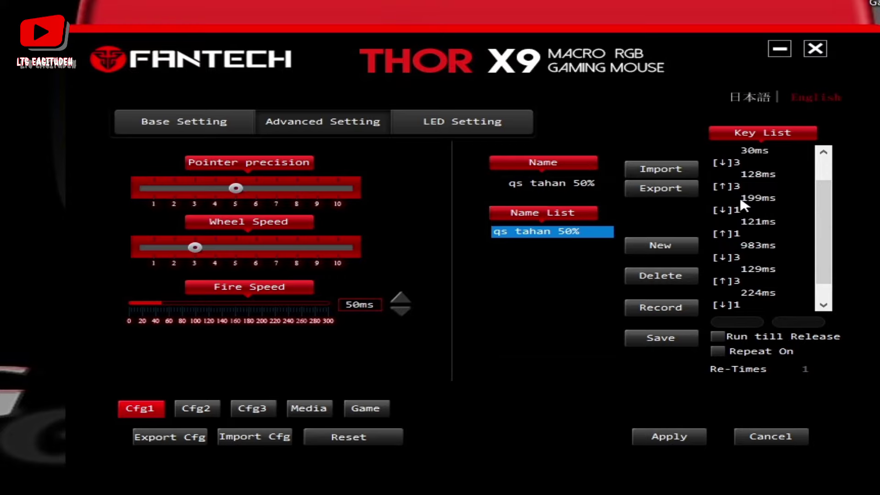
right_click(735, 194)
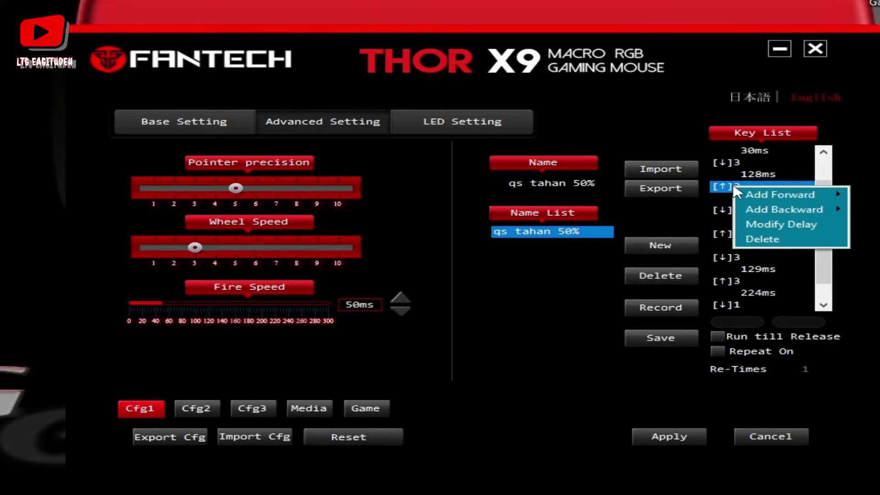
click(802, 236)
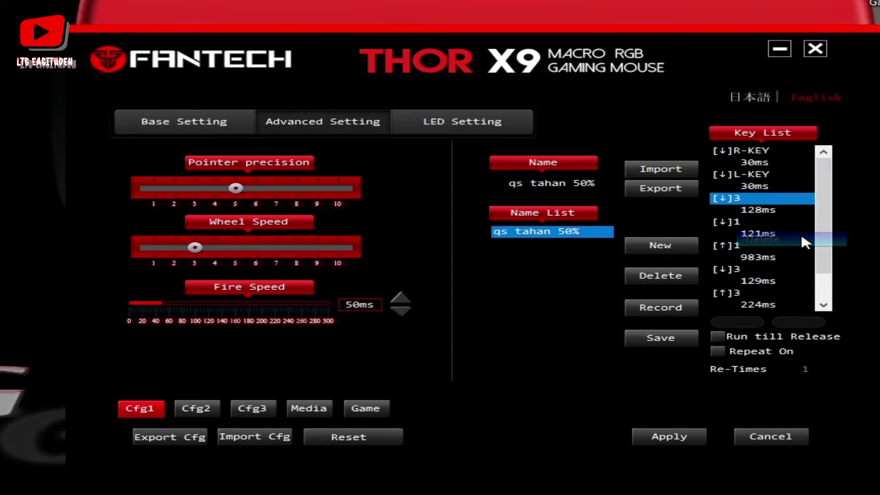
right_click(735, 250)
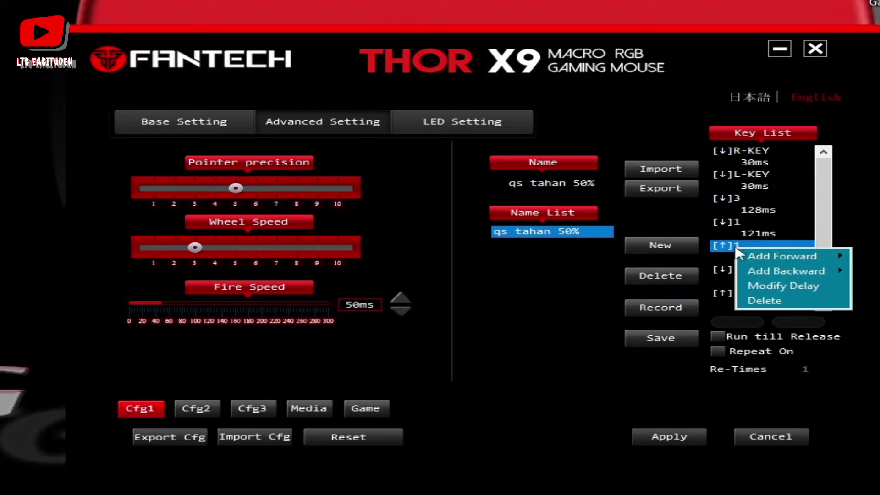
click(804, 304)
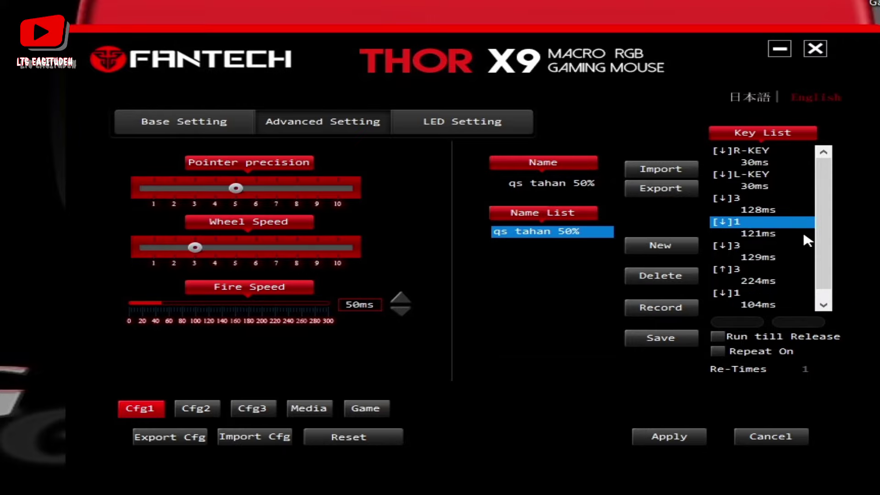
Step: Append a right mouse button up event after the final 1 key release in the macro's key list
scroll(761, 233, down, 1)
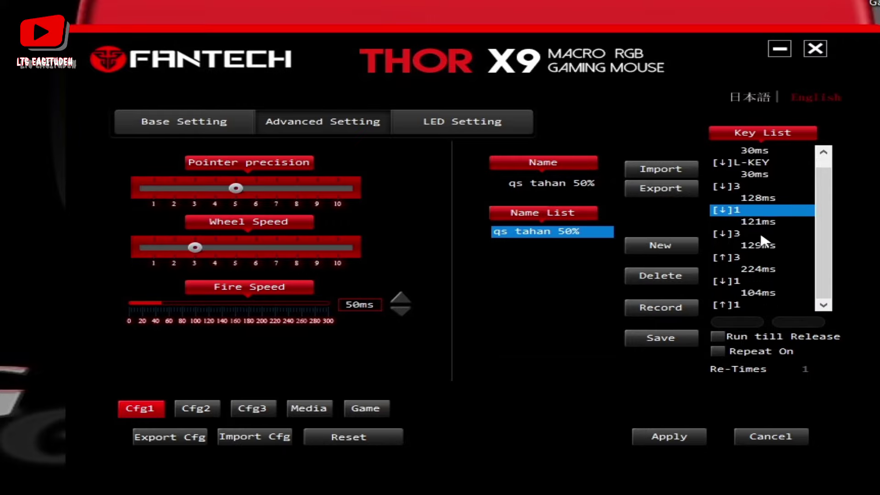
scroll(762, 243, up, 1)
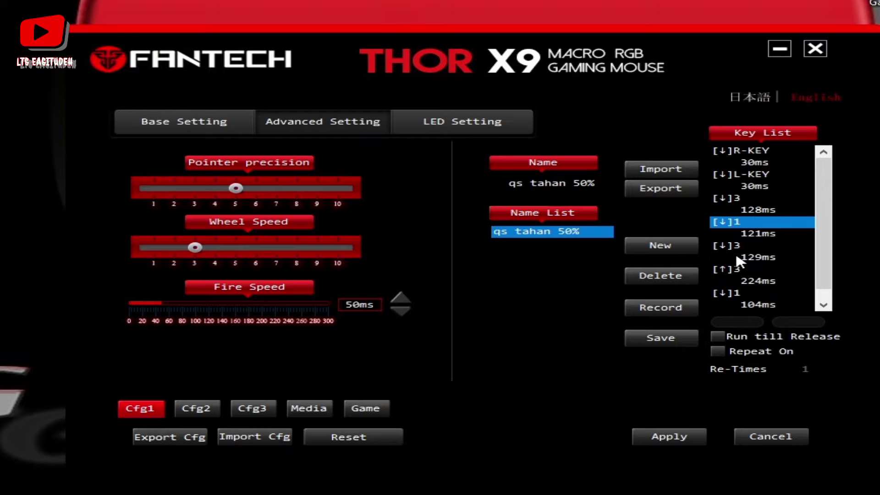
scroll(738, 261, down, 1)
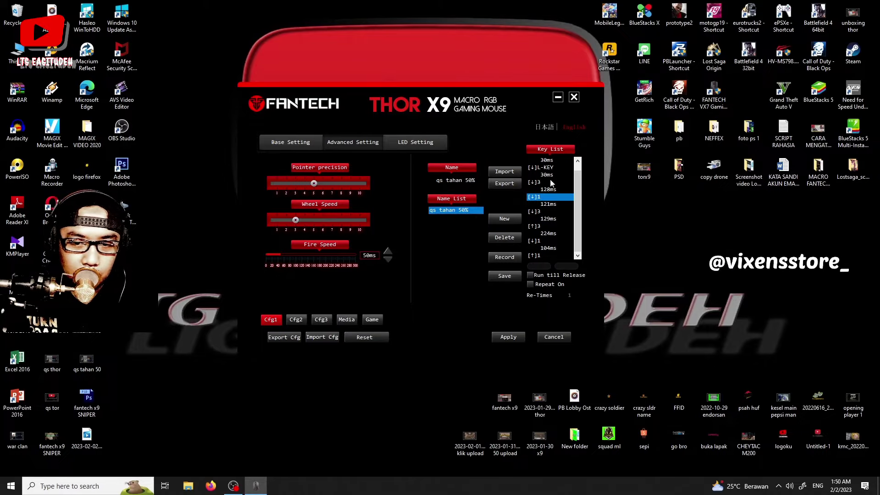
click(539, 255)
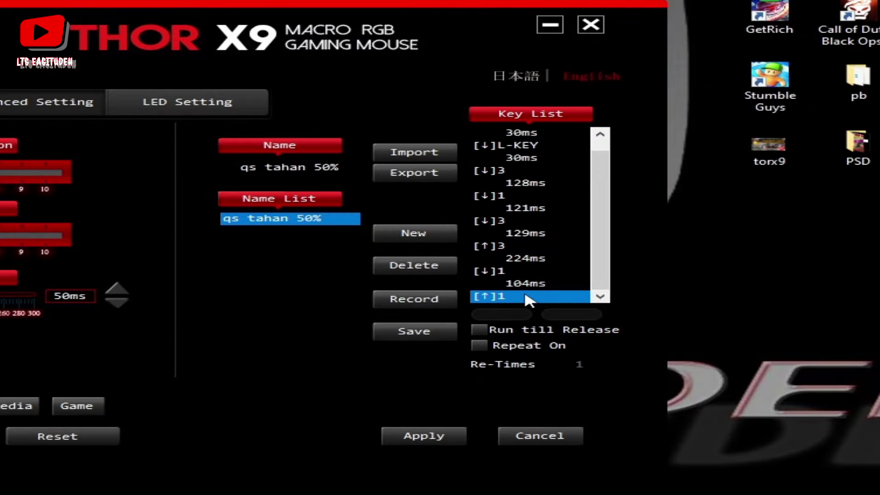
right_click(527, 301)
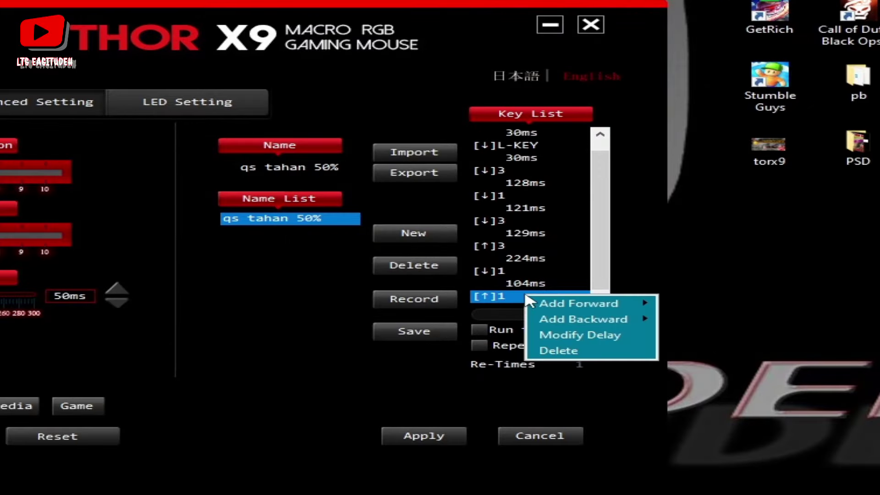
mouse_move(555, 320)
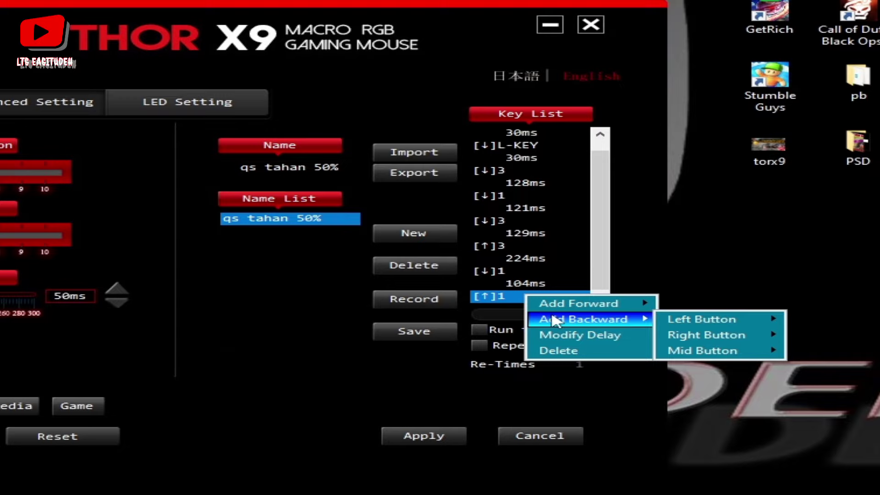
mouse_move(690, 340)
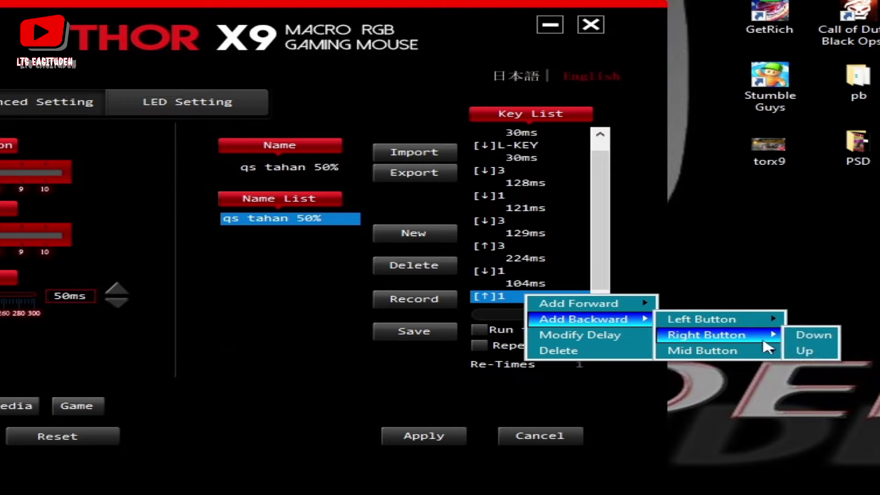
click(809, 351)
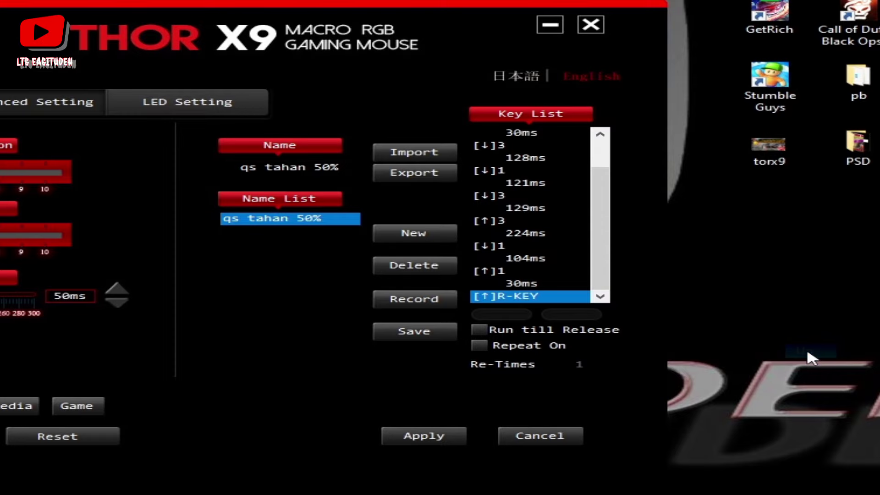
Step: Append a left mouse button up event after the right button up event at the end of the macro
right_click(530, 296)
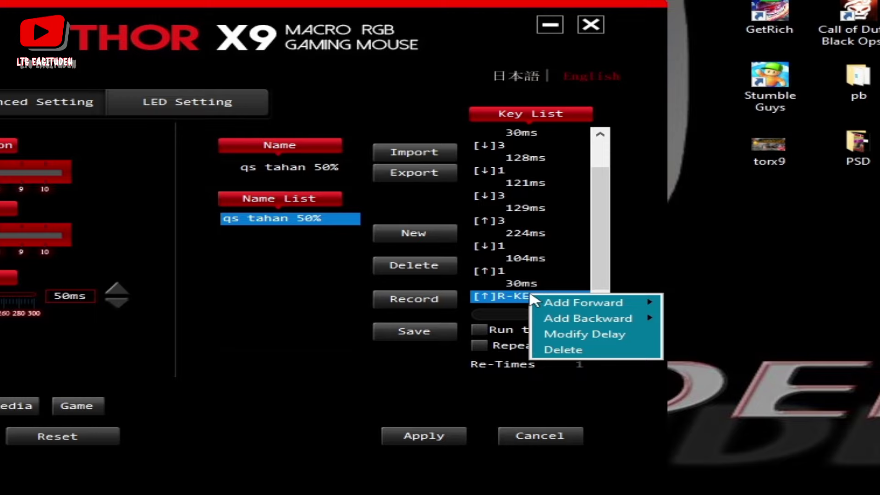
mouse_move(598, 323)
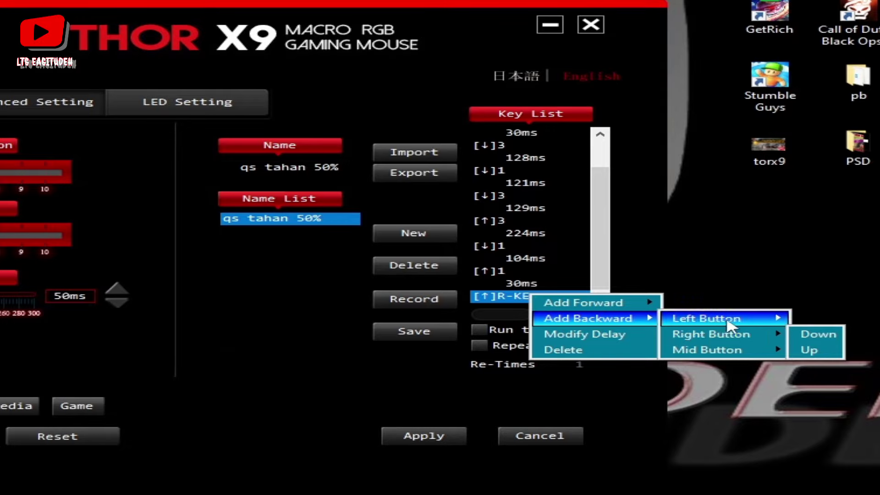
mouse_move(729, 326)
click(820, 334)
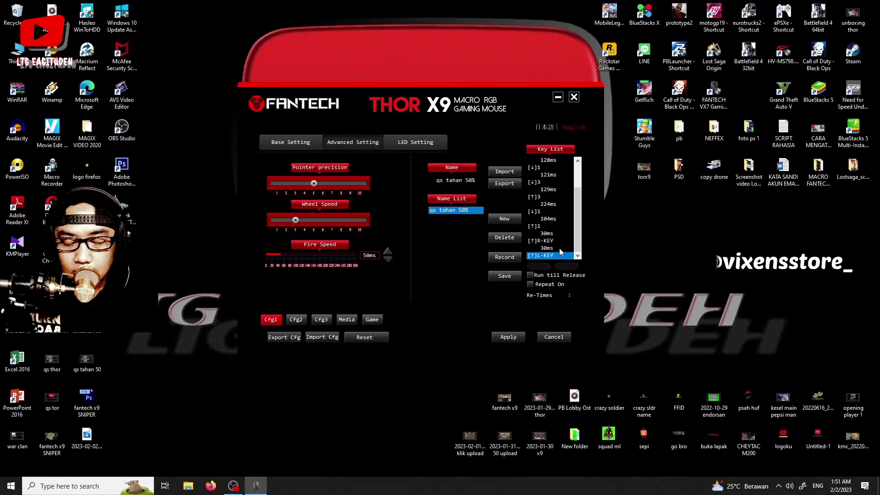
Step: Delete the second 3 key-down event, directly before the 3 key release, from the macro's key list
scroll(559, 248, up, 1)
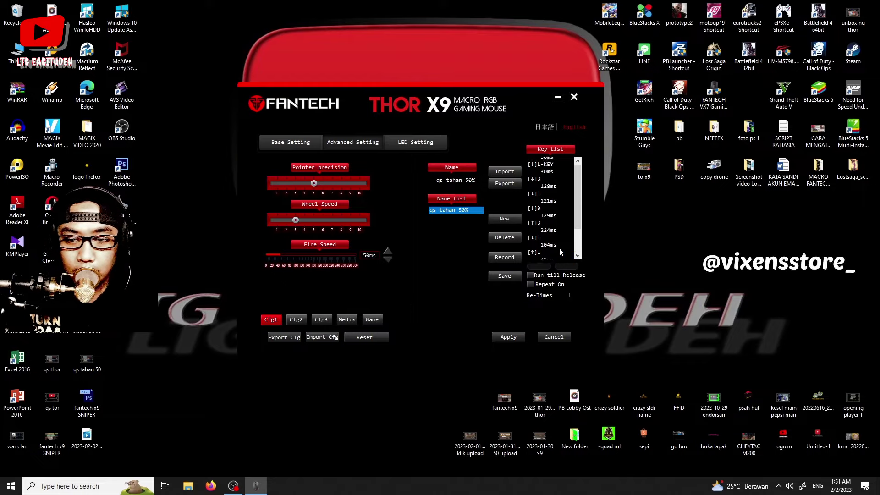
scroll(559, 251, up, 1)
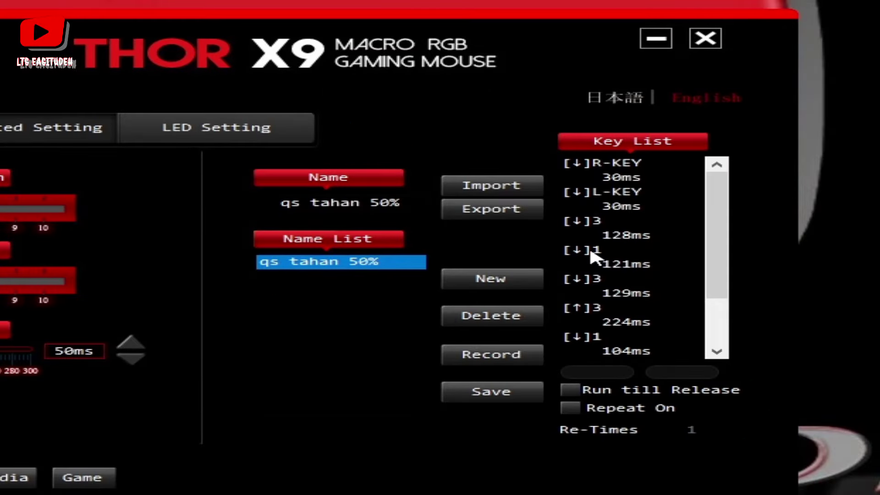
scroll(595, 280, down, 3)
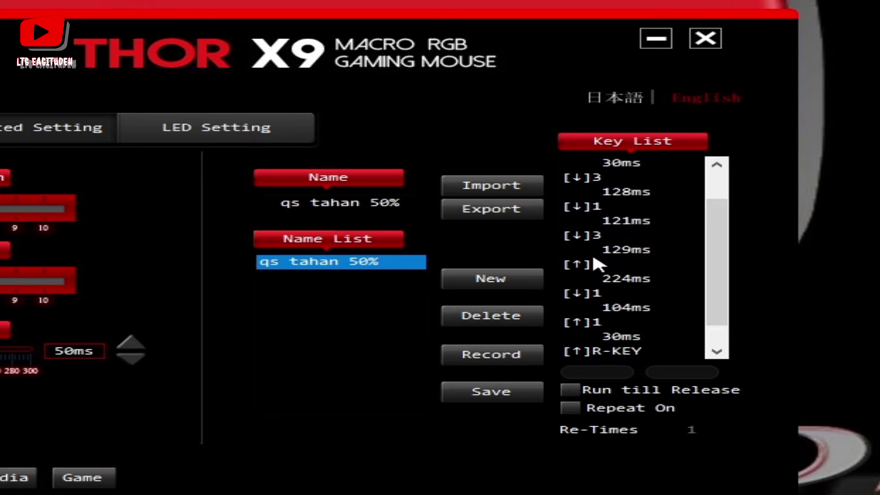
click(598, 265)
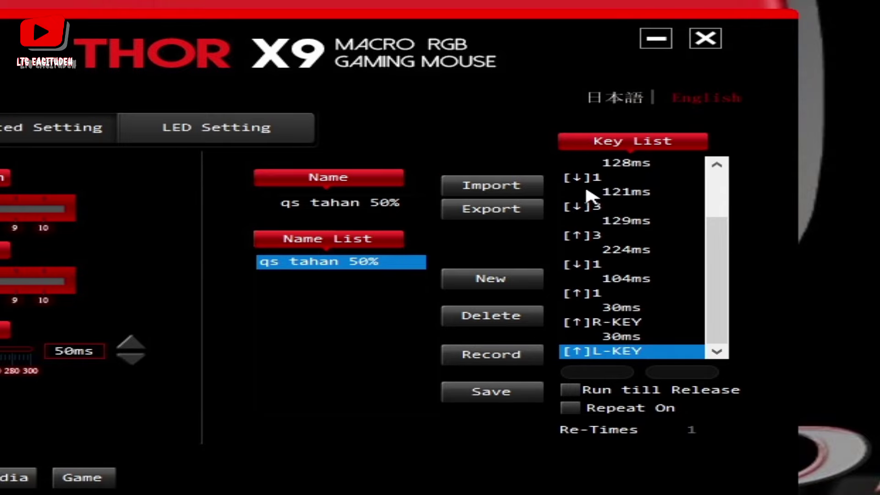
right_click(596, 216)
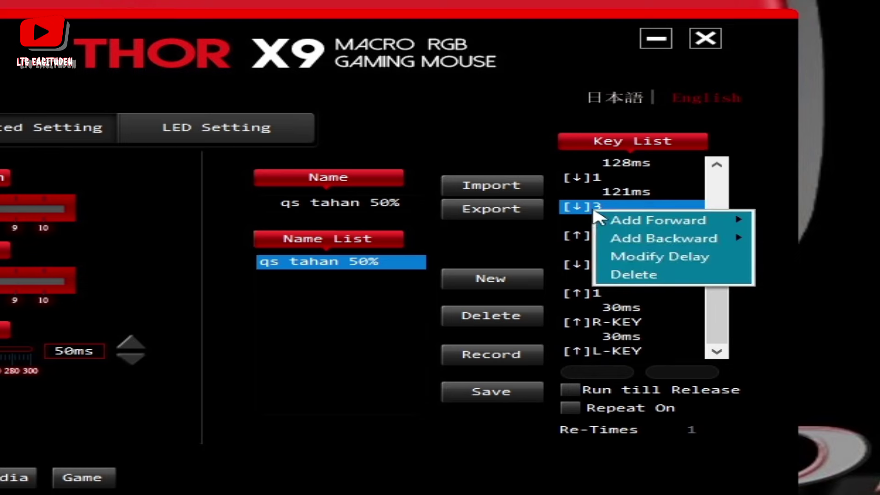
click(665, 275)
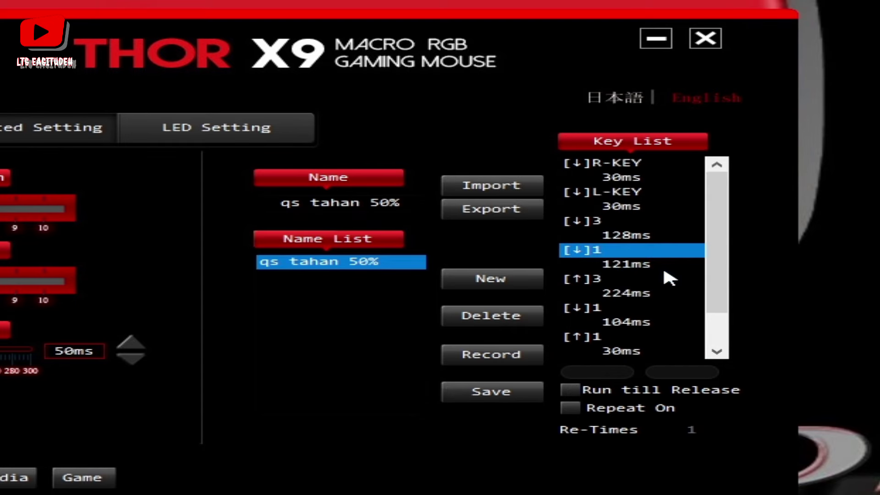